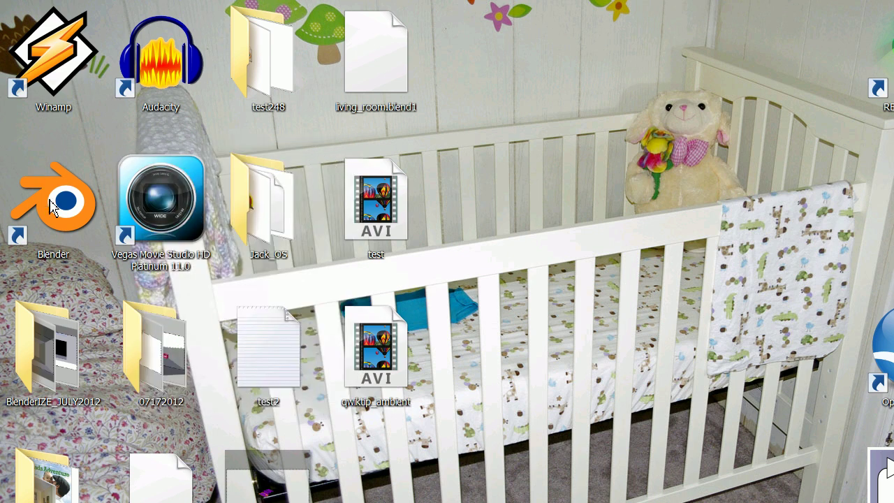
# Launch Blender 2.63 and dismiss the splash to reveal the default cube, camera and lamp
pyautogui.doubleClick(83, 212)
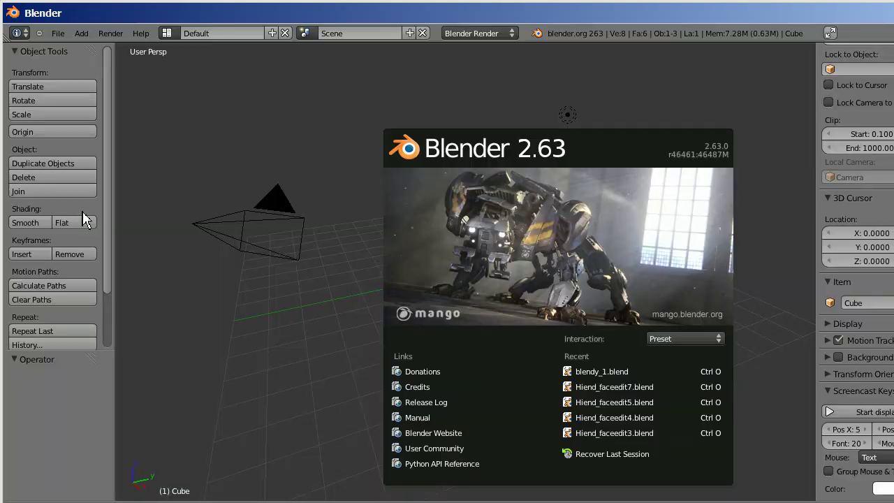
pyautogui.click(498, 204)
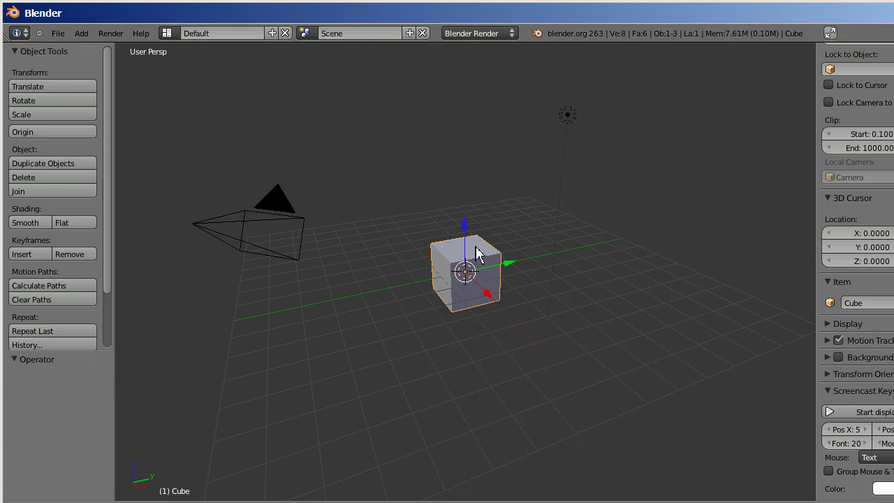
# Scale the default cube up to 4.915, turn on Screencast Keys, and begin flattening it along Z
pyautogui.press('g')
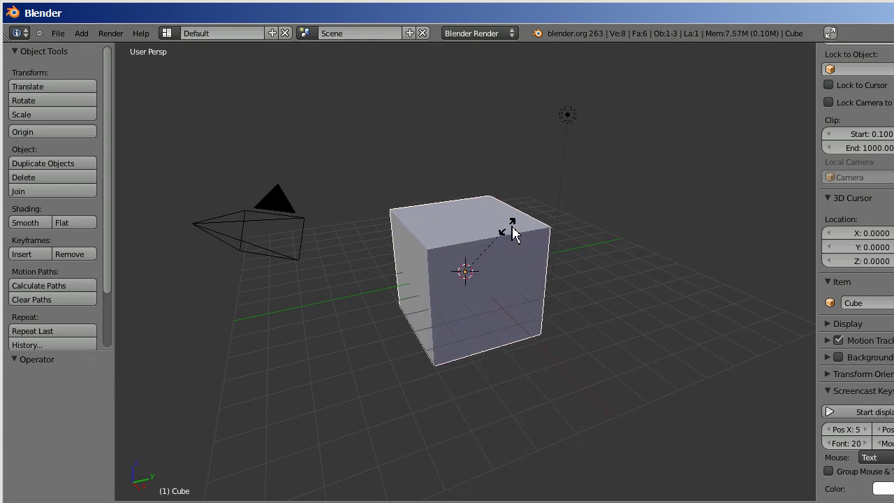
pyautogui.click(559, 196)
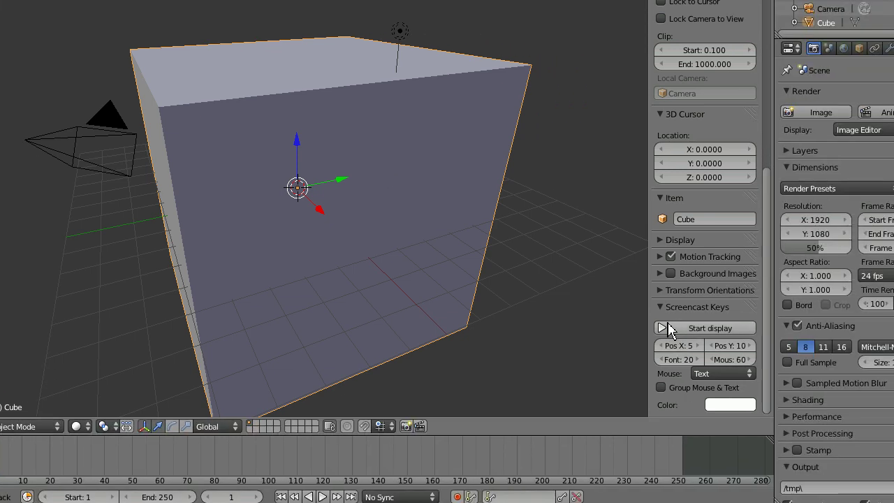
pyautogui.click(835, 411)
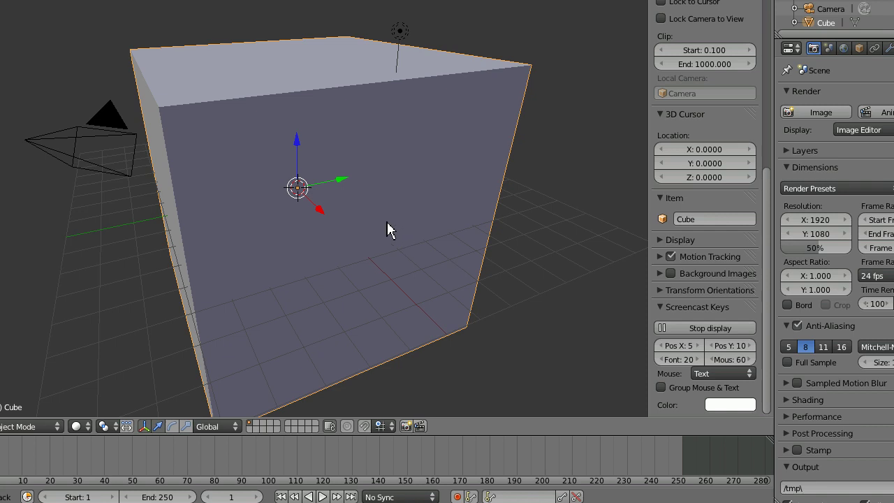
pyautogui.press('s')
pyautogui.press('z')
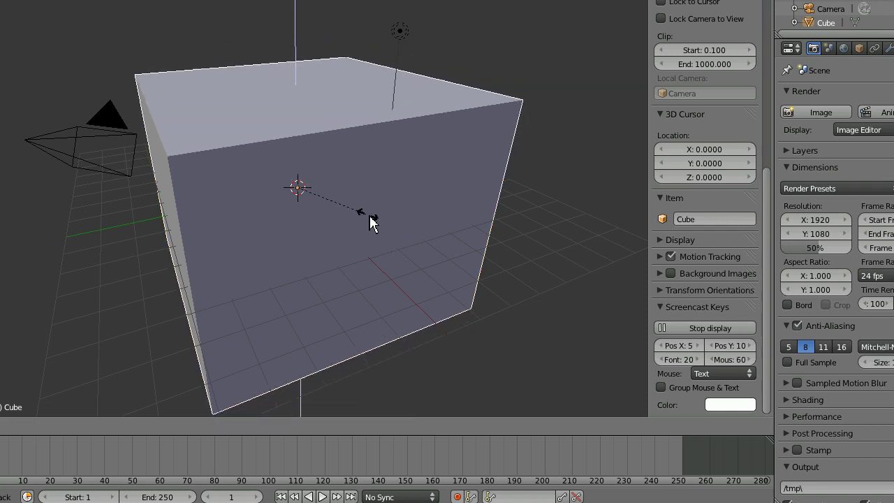
# Confirm the flat slab, then subdivide its top face into four in face-select Edit Mode
pyautogui.click(289, 194)
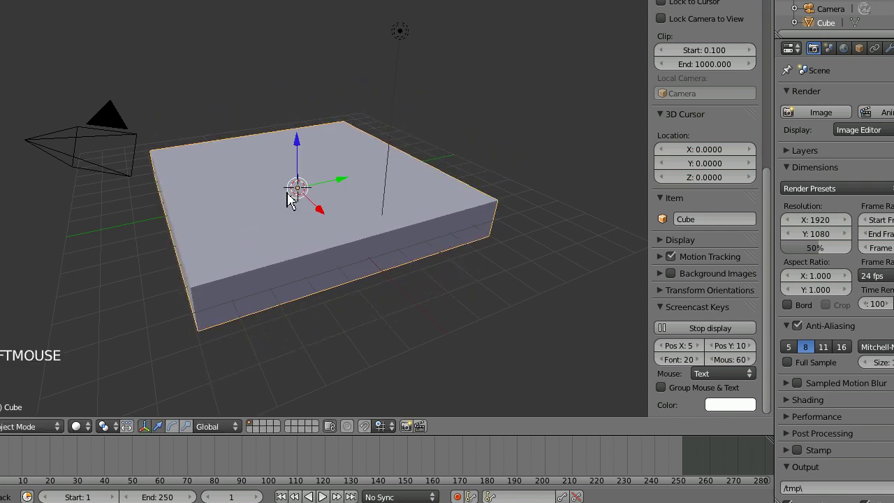
pyautogui.press('Tab')
pyautogui.rightClick(235, 168)
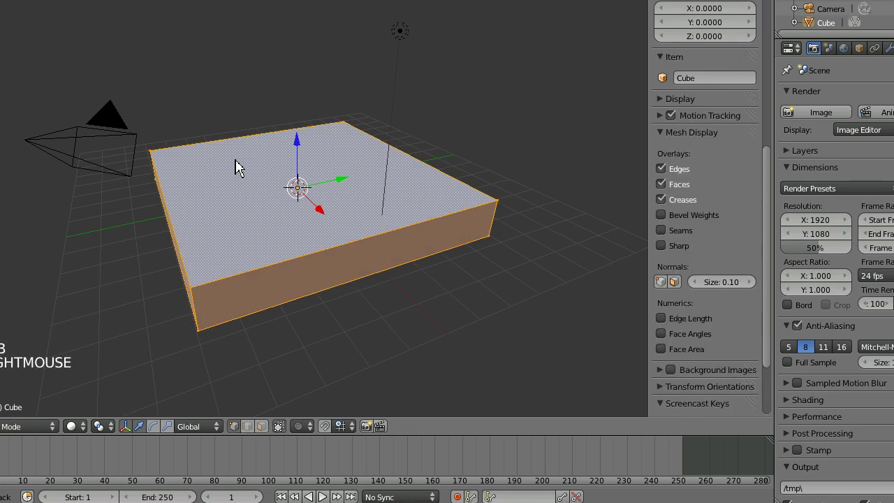
pyautogui.hotkey('ctrl', 'Tab')
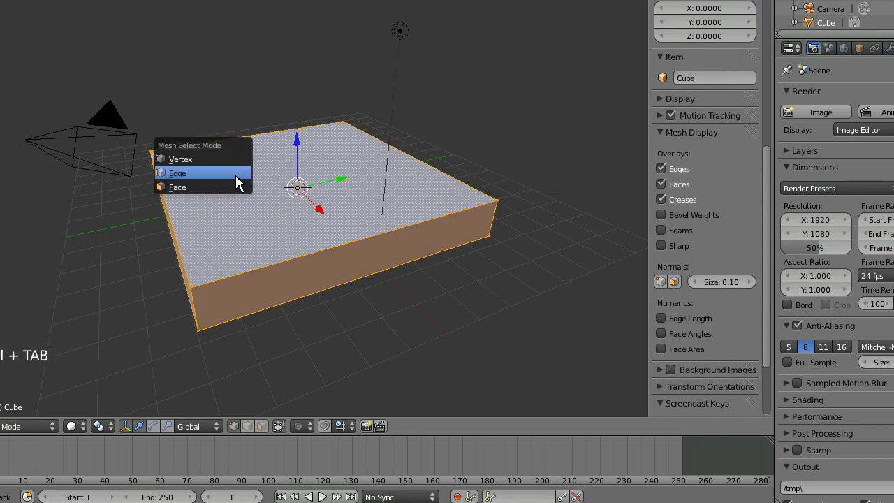
pyautogui.click(236, 189)
pyautogui.rightClick(235, 188)
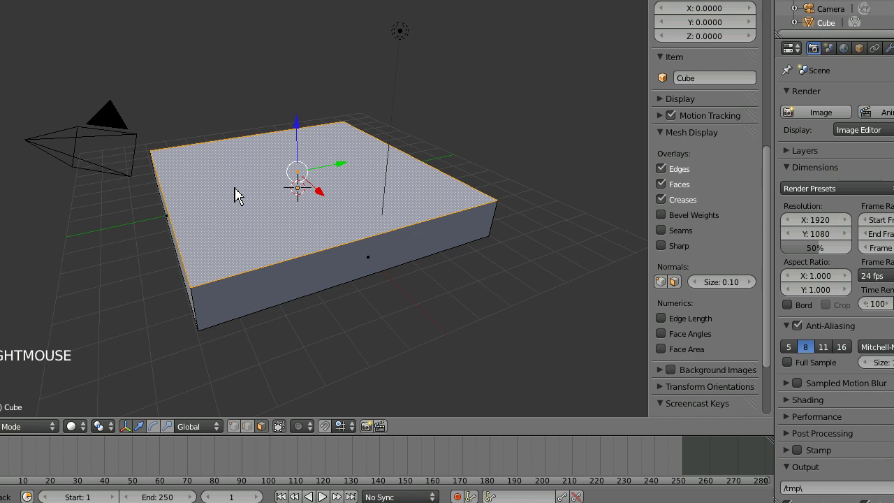
pyautogui.press('w')
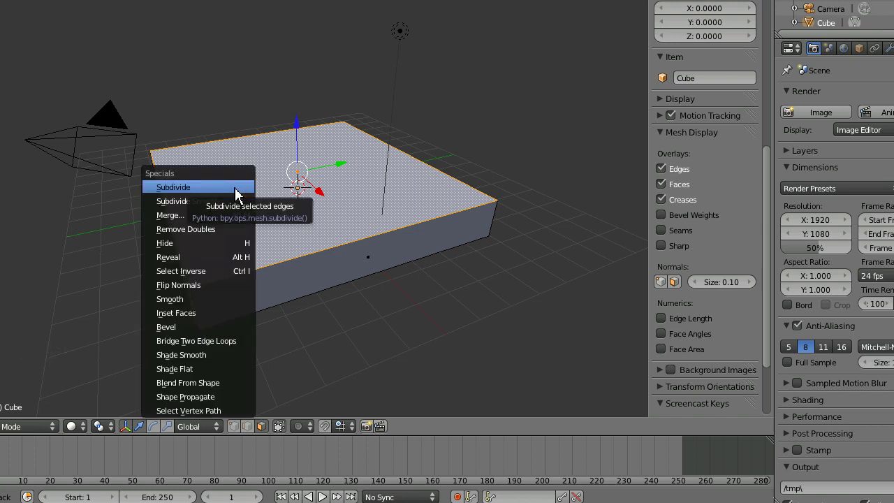
pyautogui.click(235, 194)
# Extrude the two back quarters of the top upward into a tall back wall
pyautogui.rightClick(244, 180)
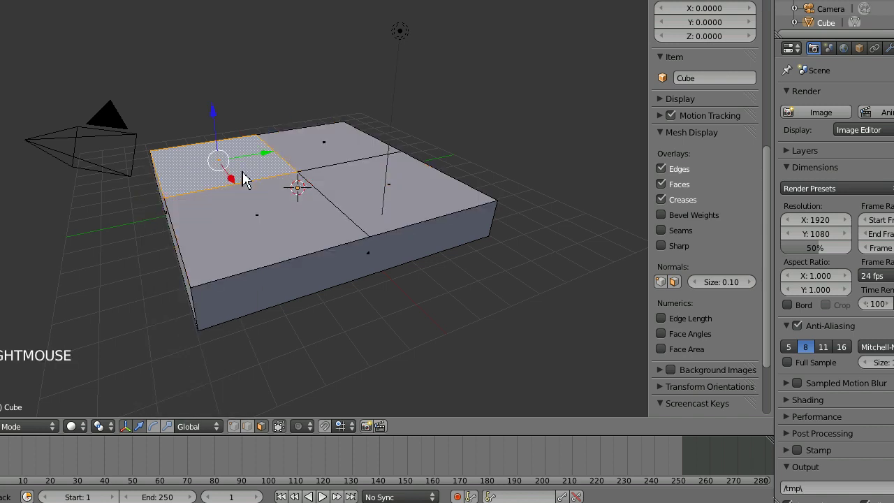
pyautogui.keyDown('shift'); pyautogui.rightClick(302, 166); pyautogui.keyUp('shift')
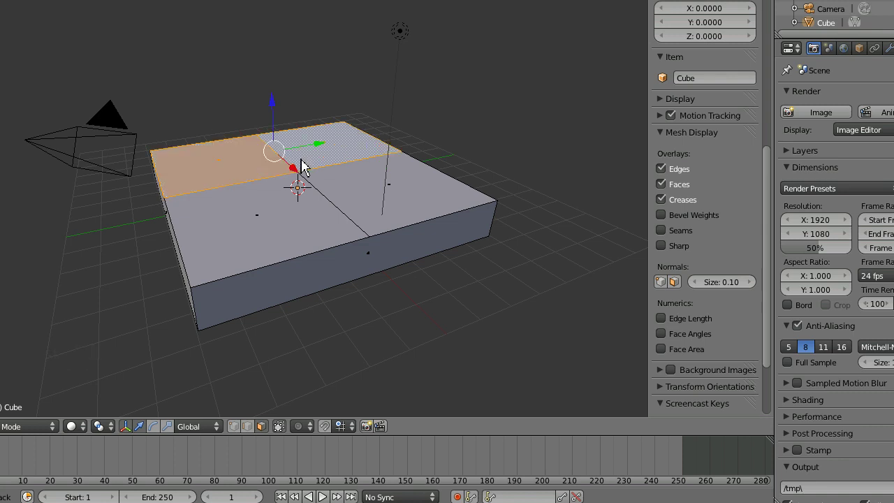
pyautogui.press('e')
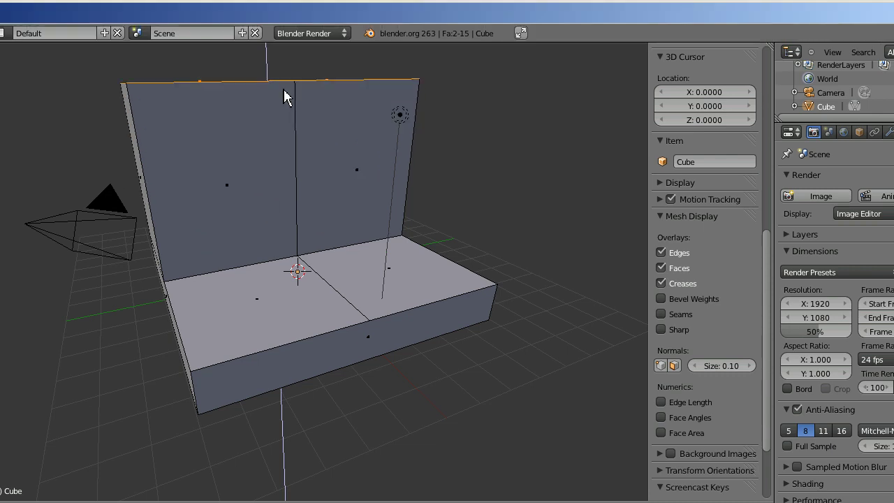
pyautogui.click(285, 54)
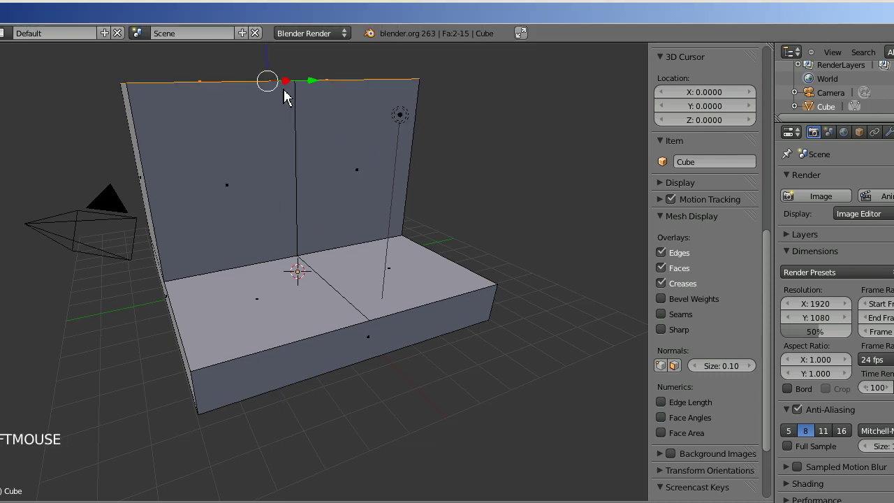
pyautogui.press('Tab')
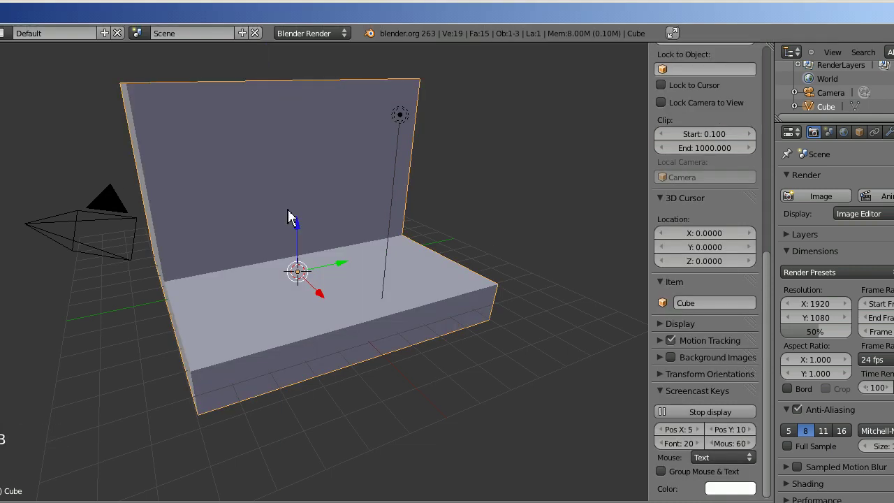
# Move the L-shaped piece up along Z, off the floor
pyautogui.hotkey('ctrl', 'space')
pyautogui.press('g')
pyautogui.press('z')
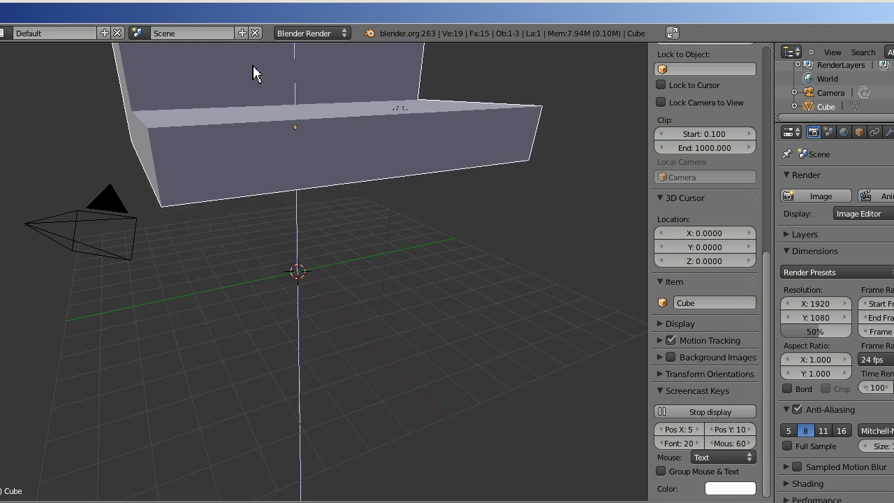
pyautogui.click(252, 64)
# From the bottom view, subdivide the piece's underside with 3 cuts into a 4×4 grid
pyautogui.press('KP_2')
pyautogui.press('KP_2')
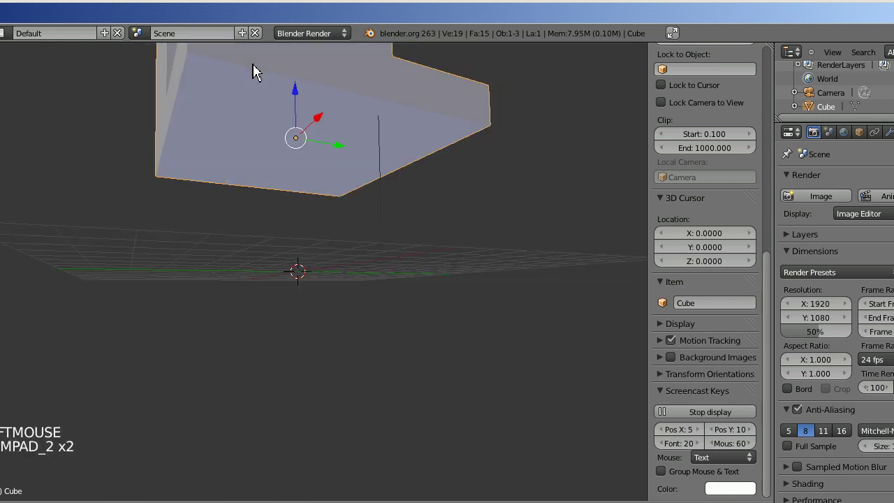
pyautogui.press('Tab')
pyautogui.press('3')
pyautogui.rightClick(255, 118)
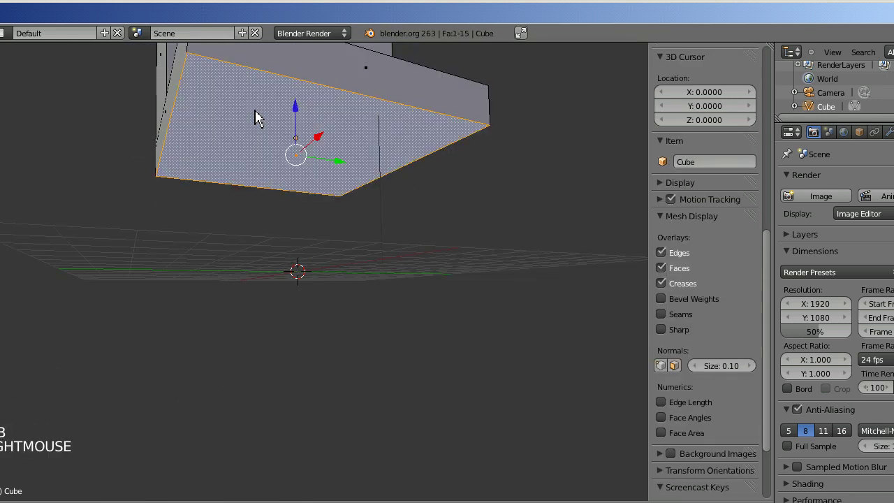
pyautogui.press('w')
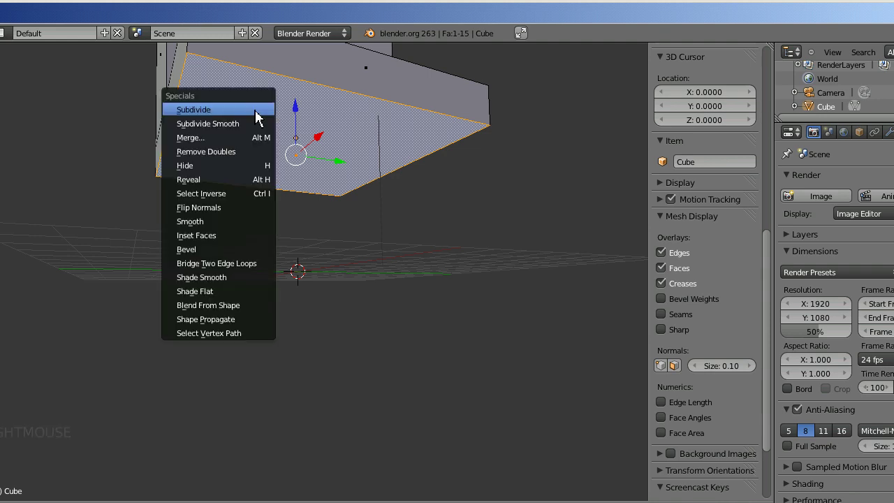
pyautogui.click(256, 113)
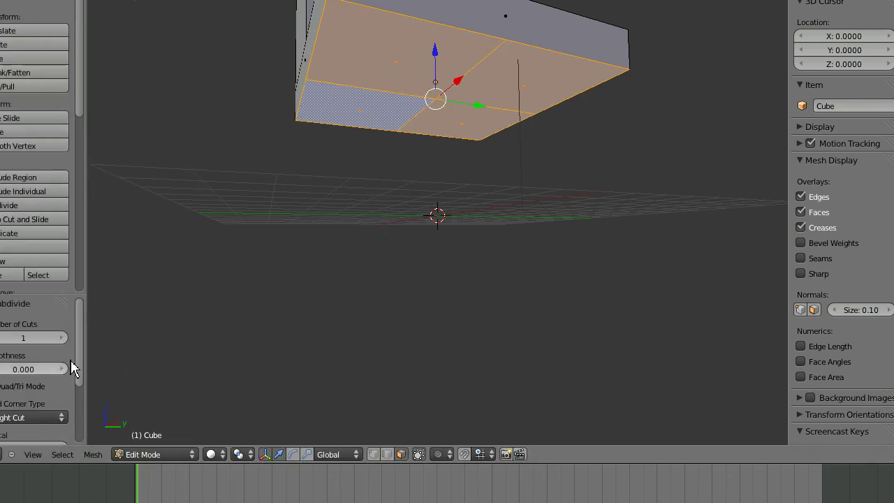
pyautogui.click(99, 340)
pyautogui.click(100, 340)
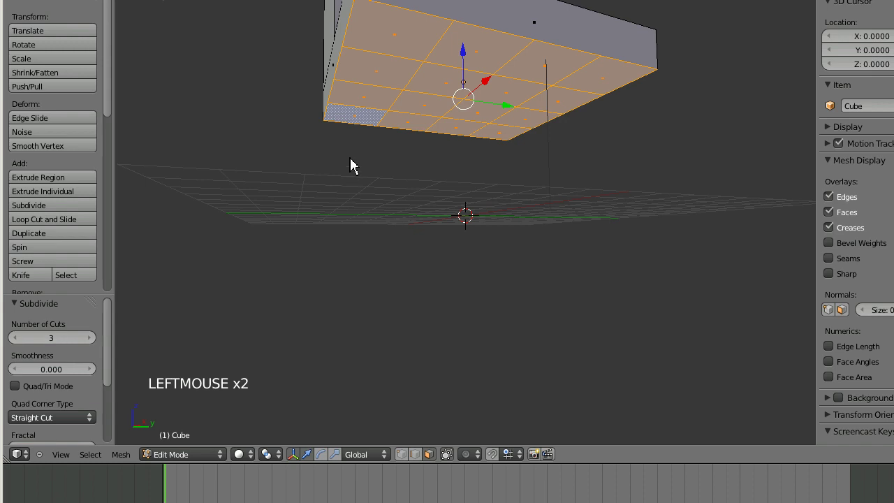
# Extrude the four corner faces of the underside 8.452 downward as chair legs
pyautogui.rightClick(383, 56)
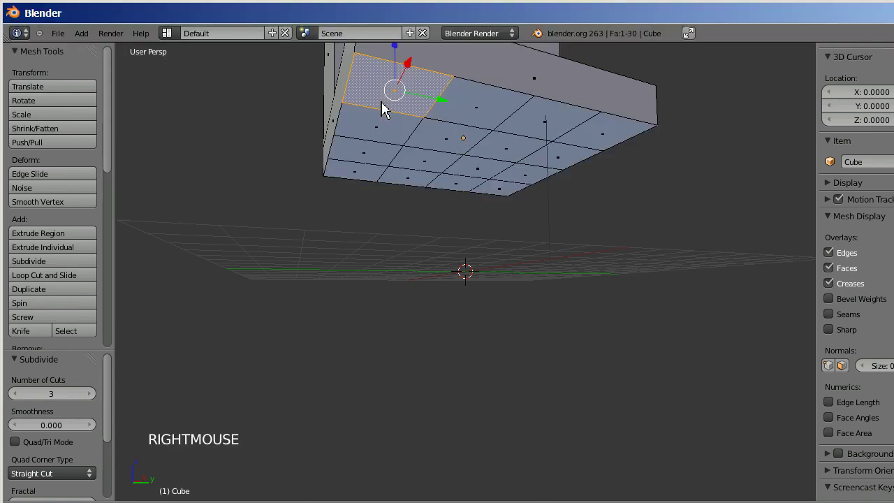
pyautogui.rightClick(588, 139)
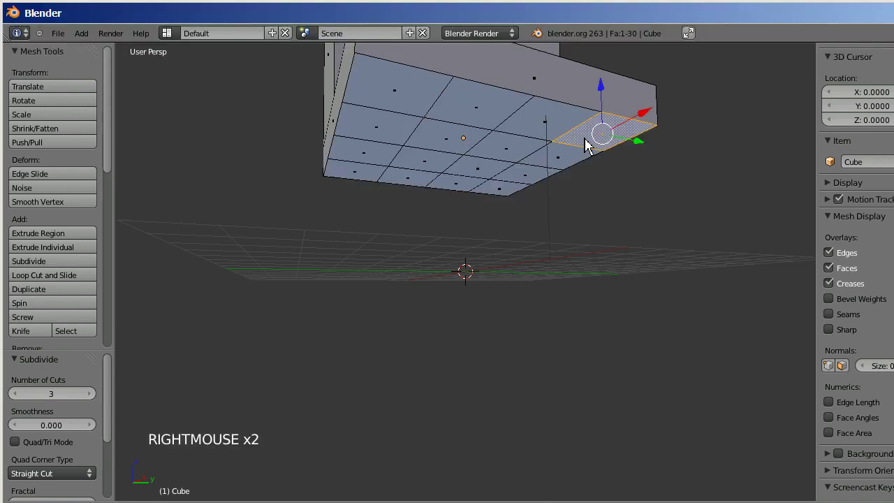
pyautogui.keyDown('shift'); pyautogui.rightClick(501, 195); pyautogui.keyUp('shift')
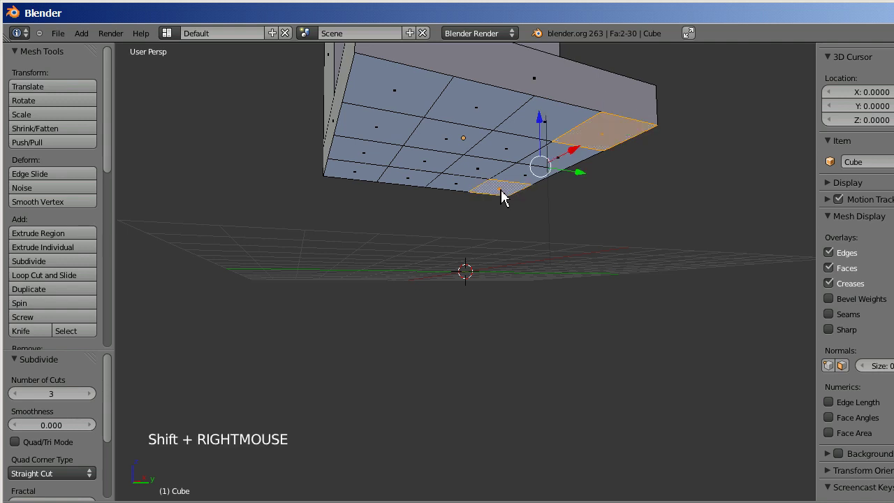
pyautogui.keyDown('shift'); pyautogui.rightClick(406, 104); pyautogui.keyUp('shift')
pyautogui.keyDown('shift'); pyautogui.rightClick(374, 187); pyautogui.keyUp('shift')
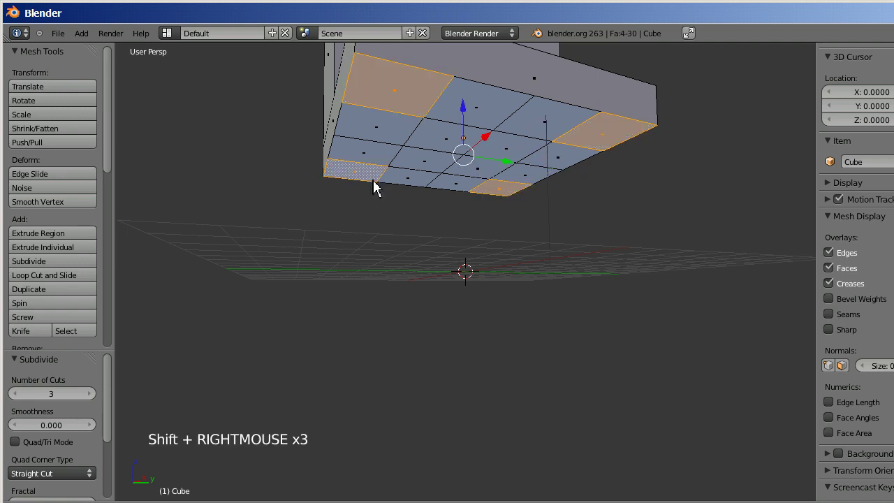
pyautogui.press('e')
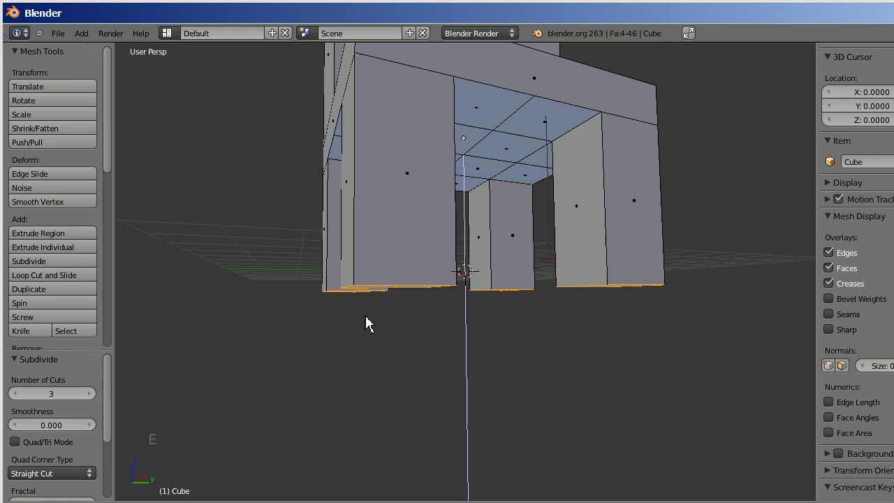
pyautogui.click(375, 395)
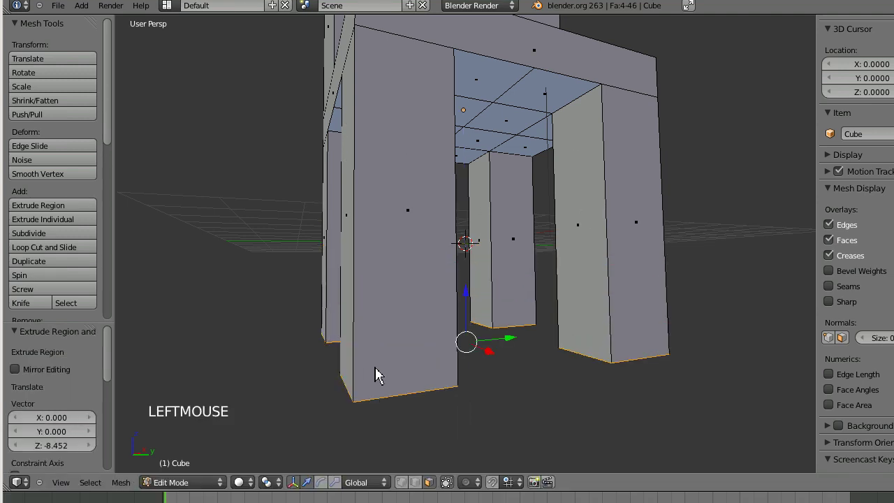
pyautogui.press('KP_Subtract')
pyautogui.press('KP_Subtract')
pyautogui.press('KP_Subtract')
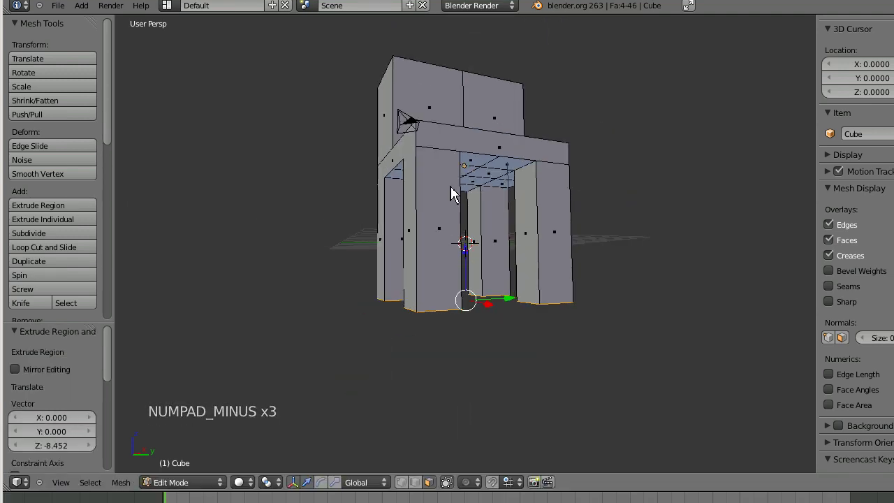
# Back in Object Mode, scale the chair down to 0.182
pyautogui.press('Tab')
pyautogui.rightClick(450, 194)
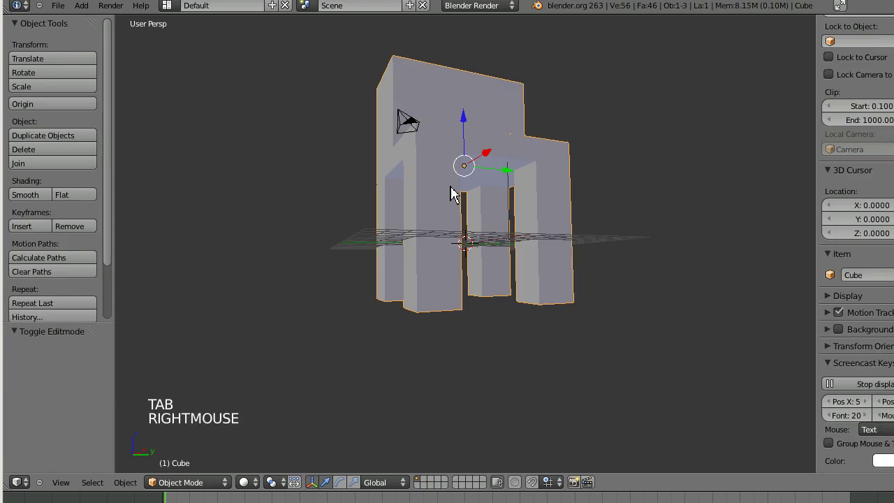
pyautogui.press('s')
pyautogui.press('s')
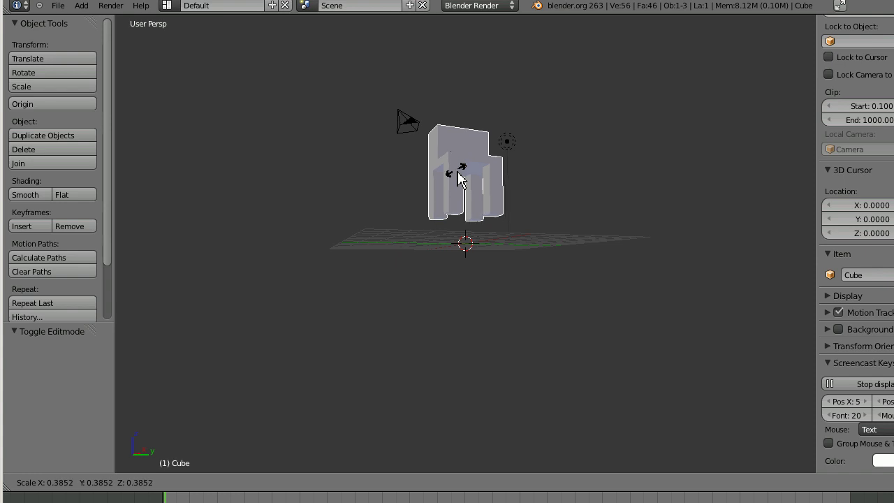
pyautogui.click(468, 179)
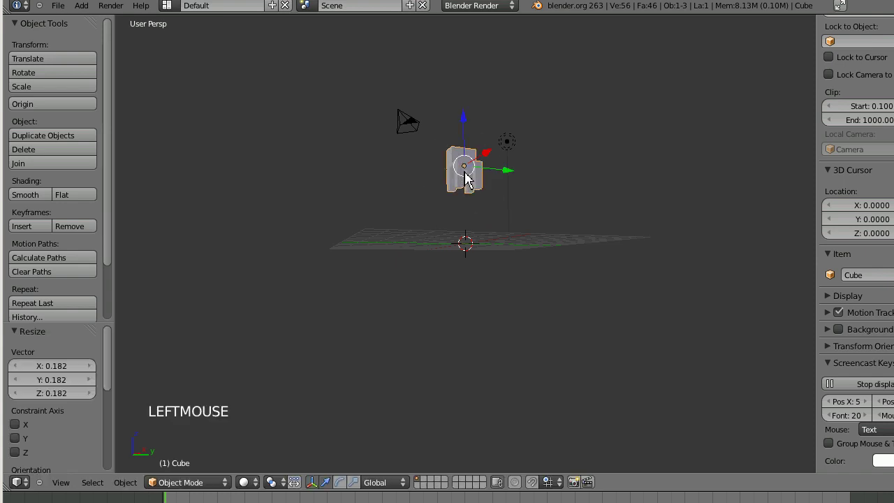
# Lower the chair 4.035 along Z so it rests on the ground plane
pyautogui.press('g')
pyautogui.press('z')
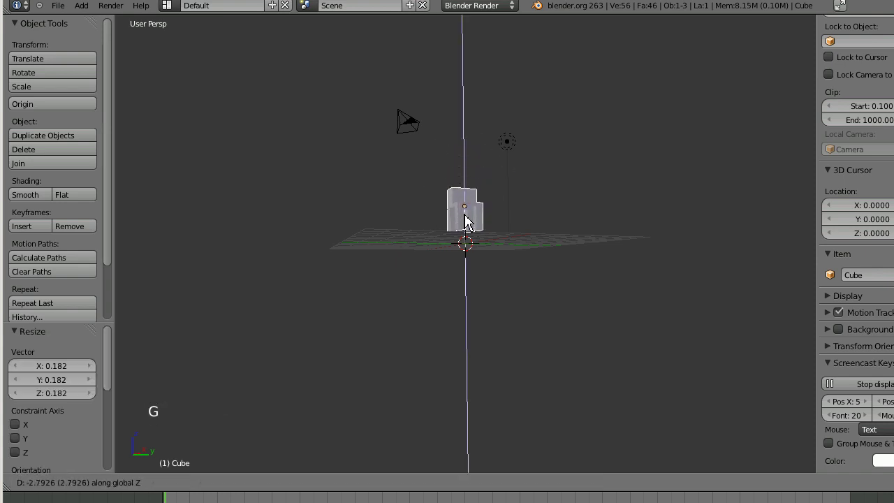
pyautogui.click(468, 237)
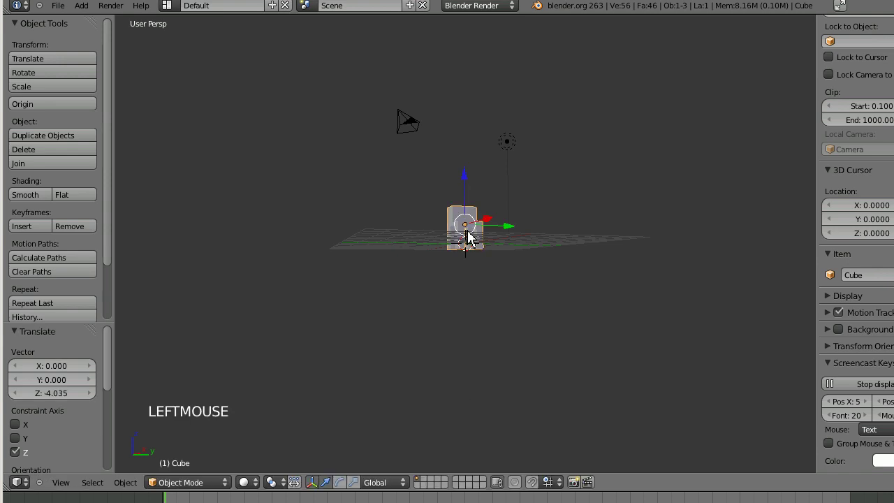
pyautogui.press('KP_0')
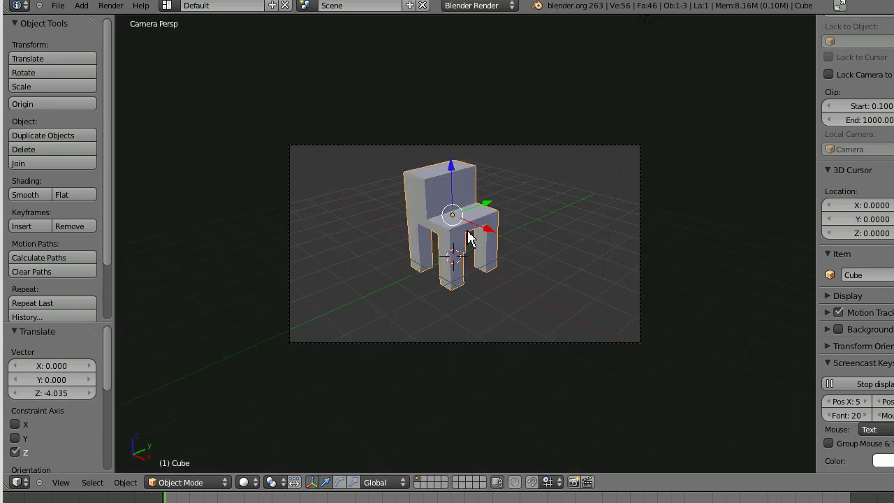
# Render a test image of the chair from the camera, then close the result
pyautogui.press('F12')
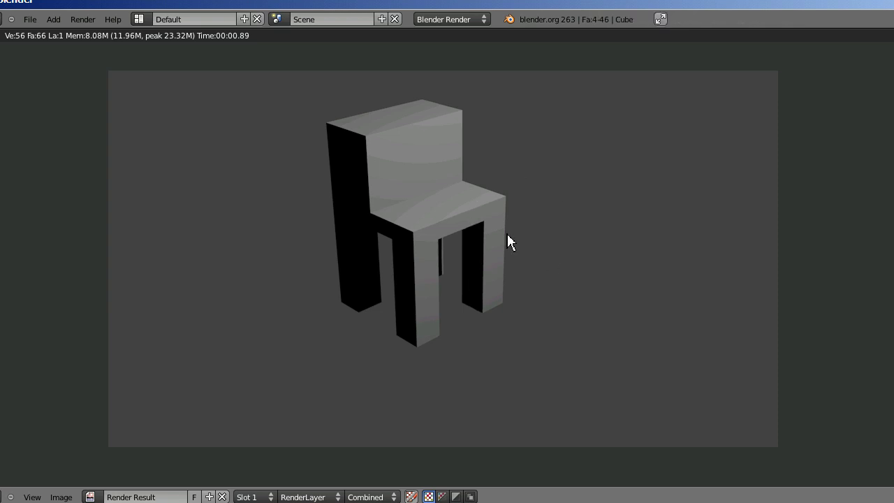
pyautogui.press('Escape')
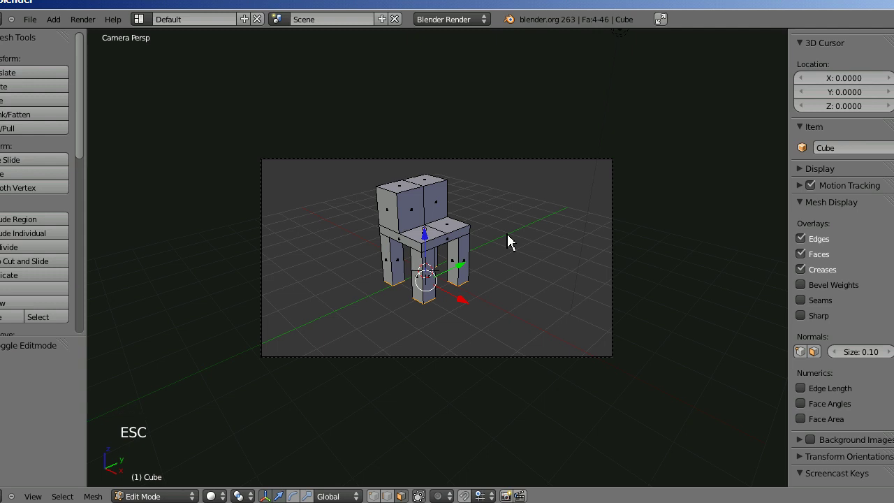
# Add a second cube, Cube.001, and scale it up to enclose the chair
pyautogui.press('Tab')
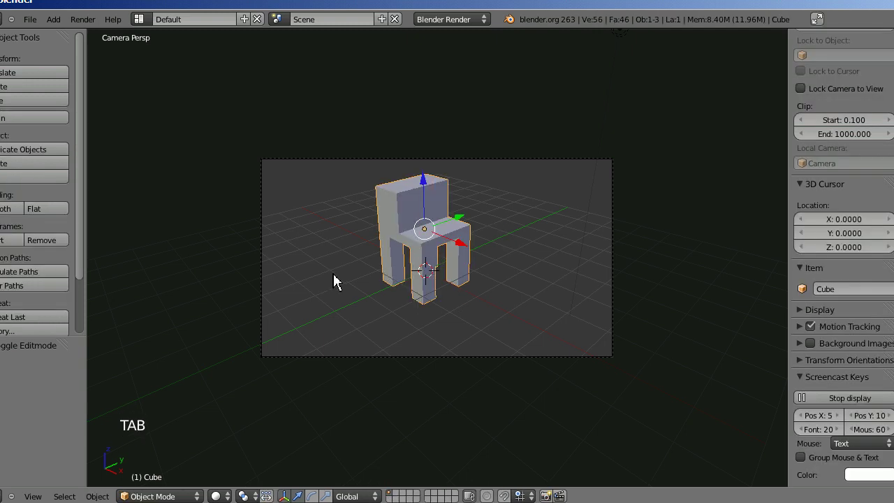
pyautogui.hotkey('shift', 'a')
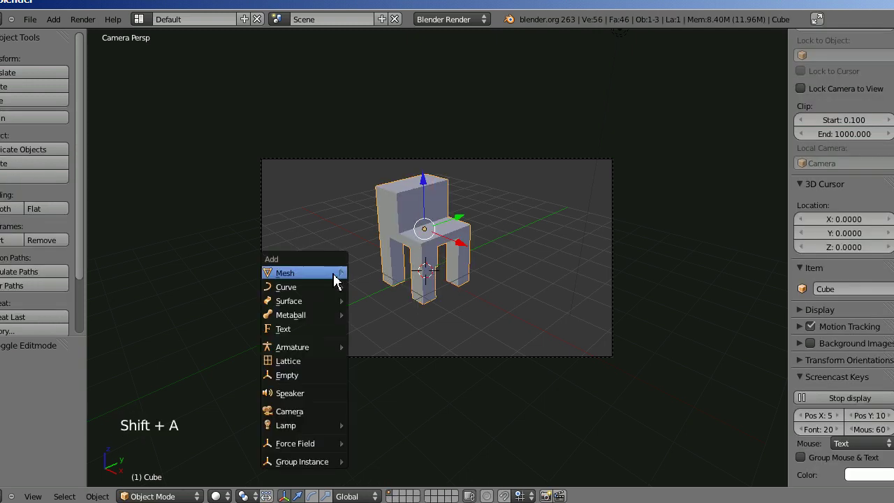
pyautogui.moveTo(334, 273)
pyautogui.click(367, 287)
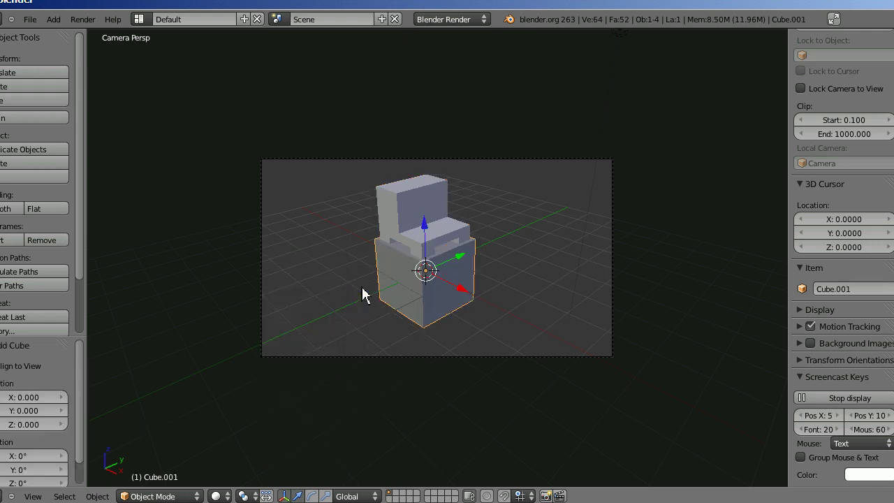
pyautogui.press('s')
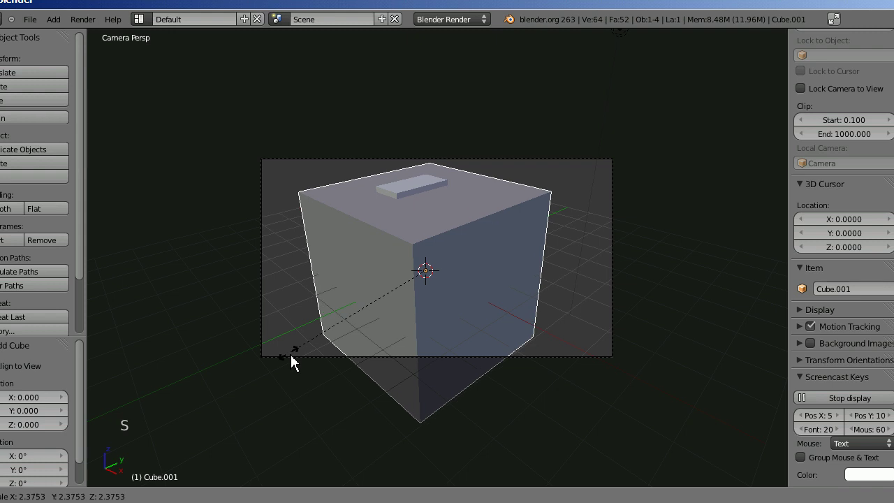
pyautogui.click(235, 390)
pyautogui.press('s')
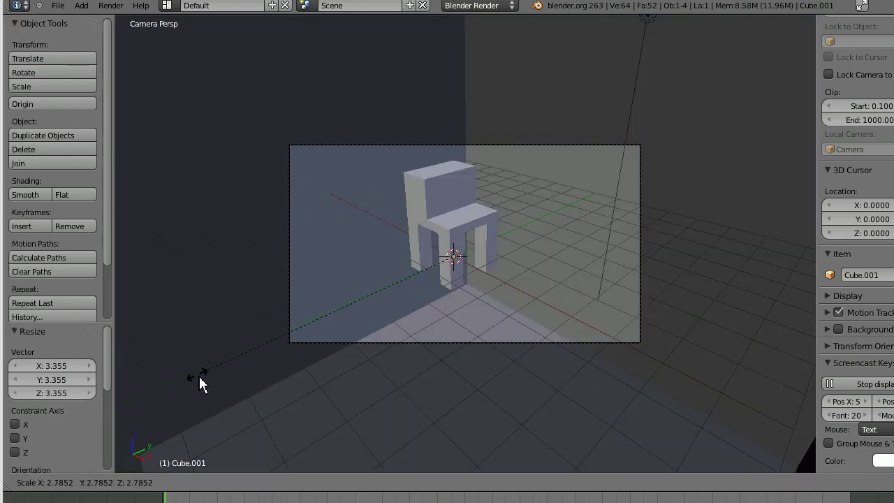
# Fix Cube.001 at scale 2.639 and raise it to Z 0.889 beneath the chair legs
pyautogui.click(213, 373)
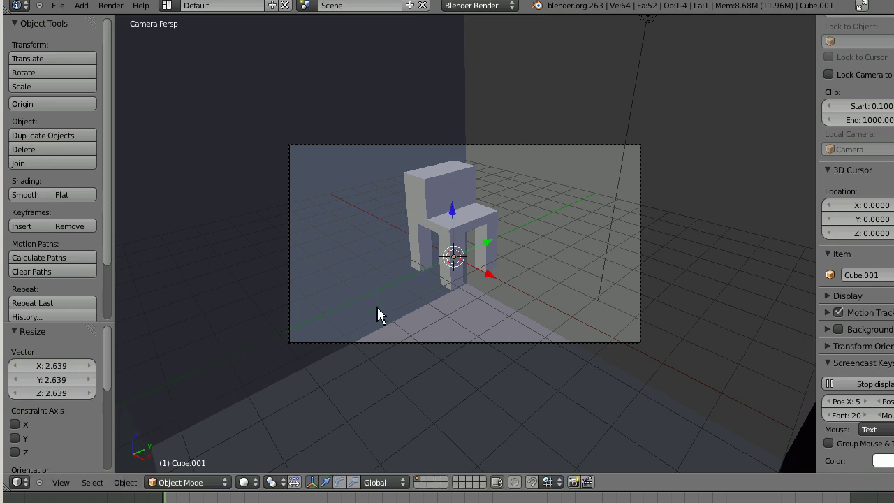
pyautogui.press('g')
pyautogui.press('z')
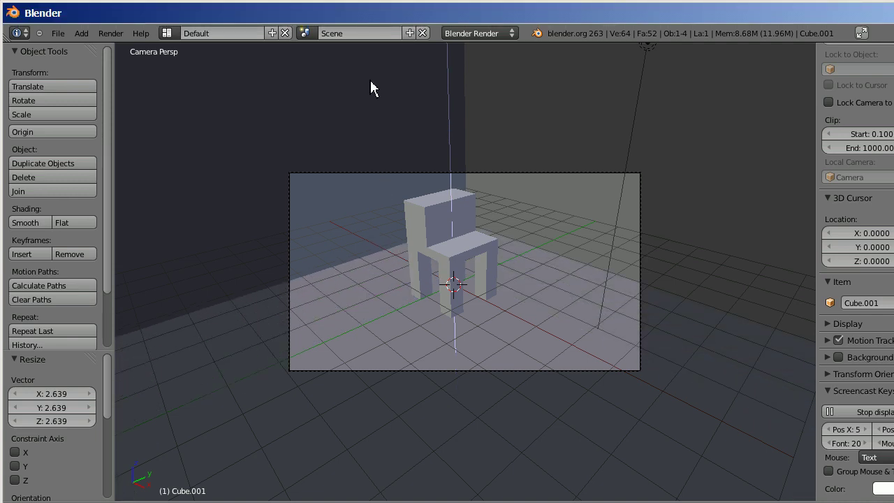
pyautogui.click(371, 54)
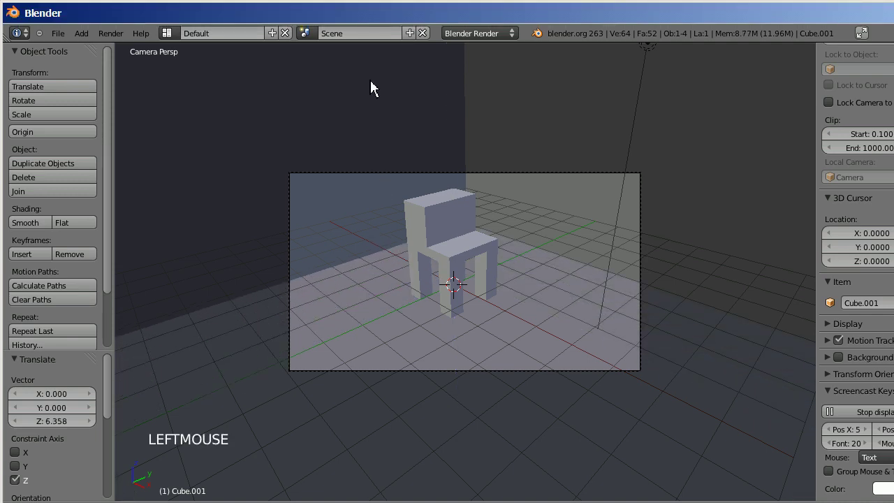
pyautogui.press('g')
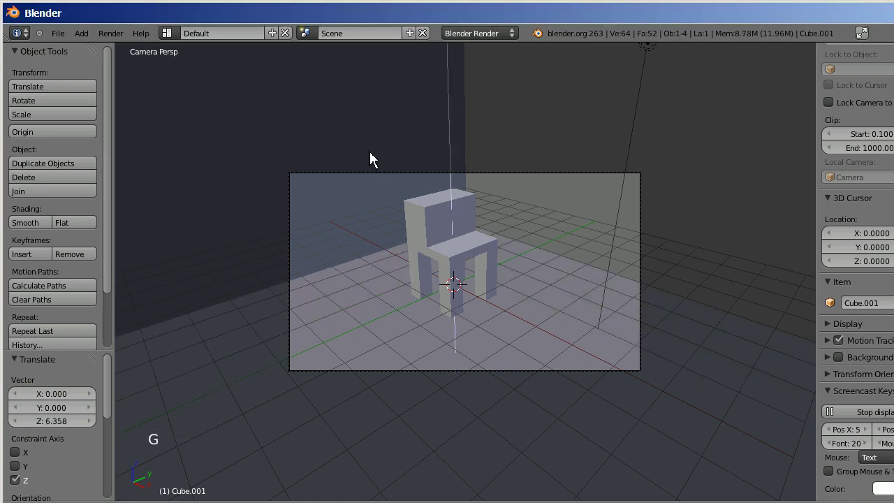
pyautogui.click(363, 64)
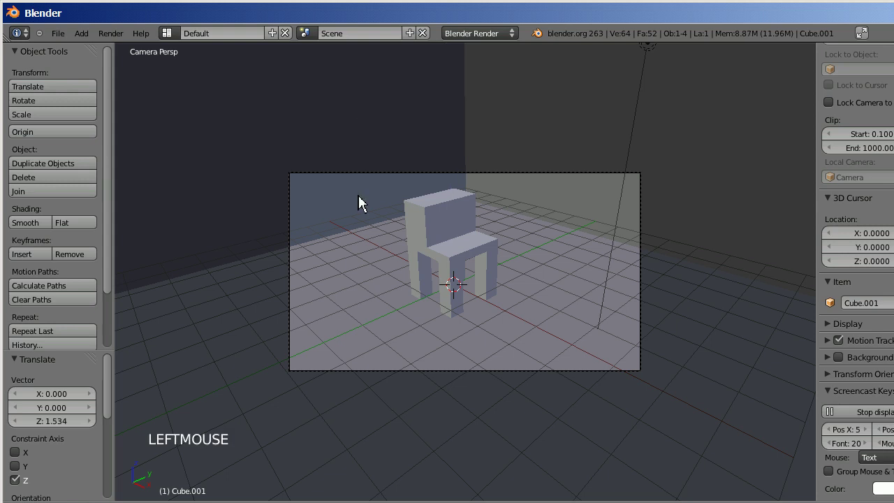
pyautogui.press('g')
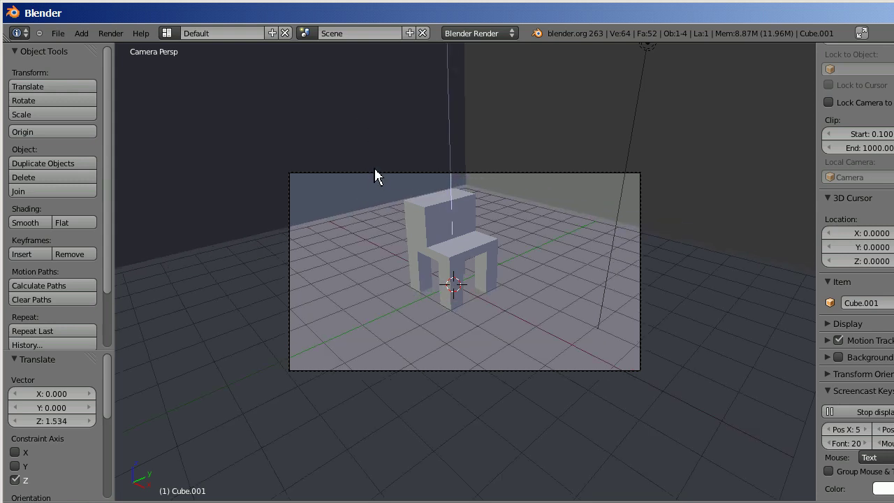
pyautogui.click(375, 168)
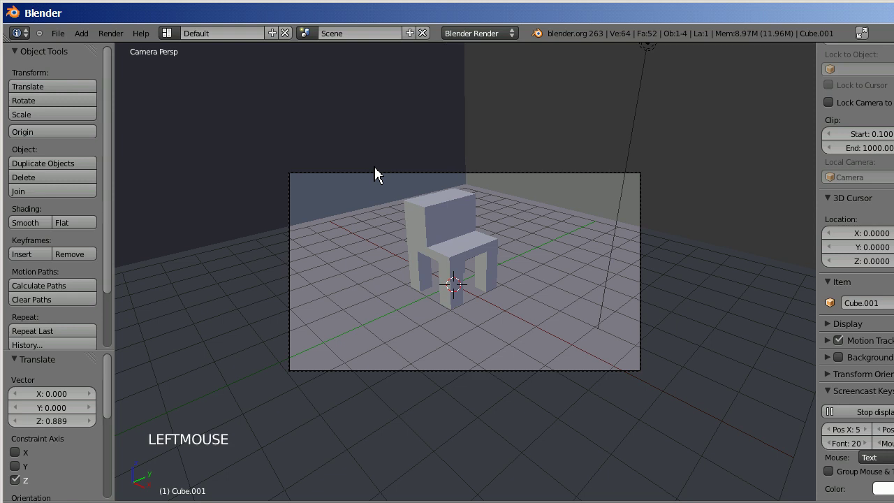
# Render the chair inside the cube room, with hard black shadows on floor and walls
pyautogui.press('F12')
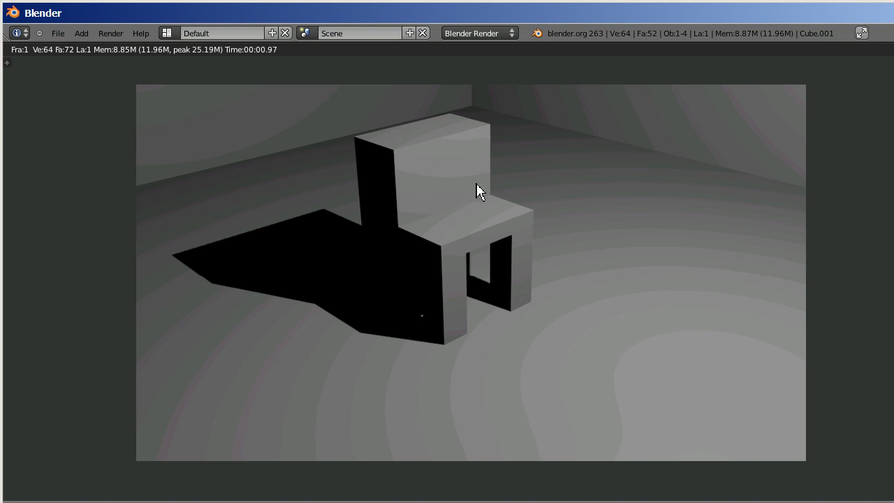
# Enable Ambient Occlusion in the World settings and re-render the softly lit chair
pyautogui.press('Escape')
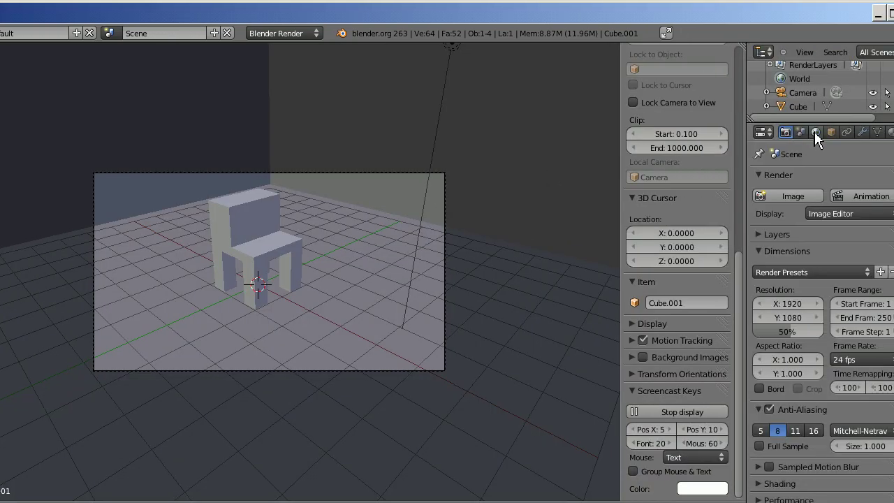
pyautogui.click(785, 134)
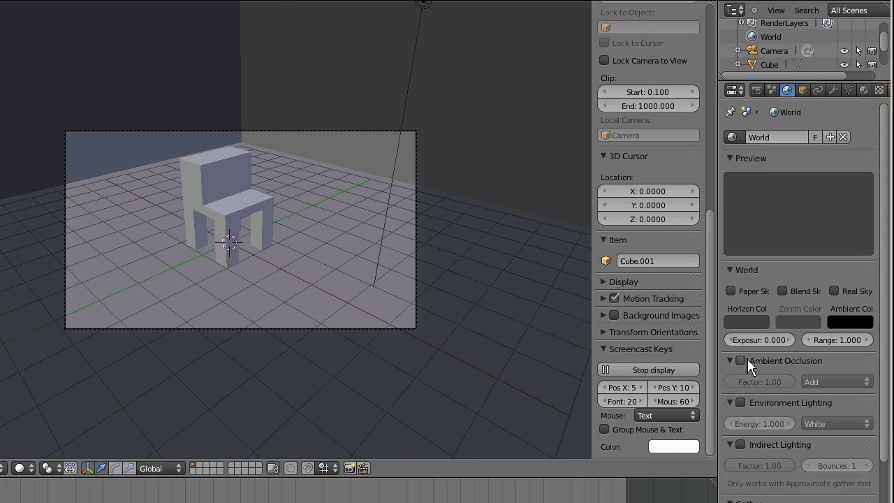
pyautogui.click(744, 360)
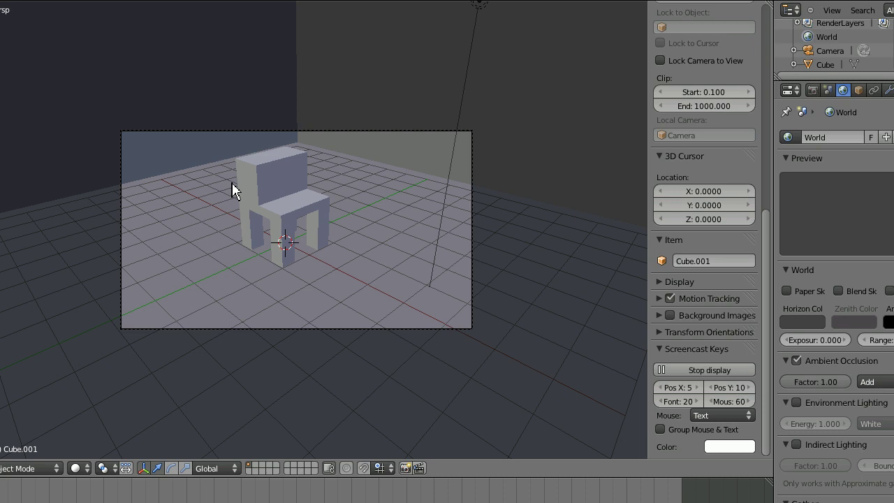
pyautogui.press('F12')
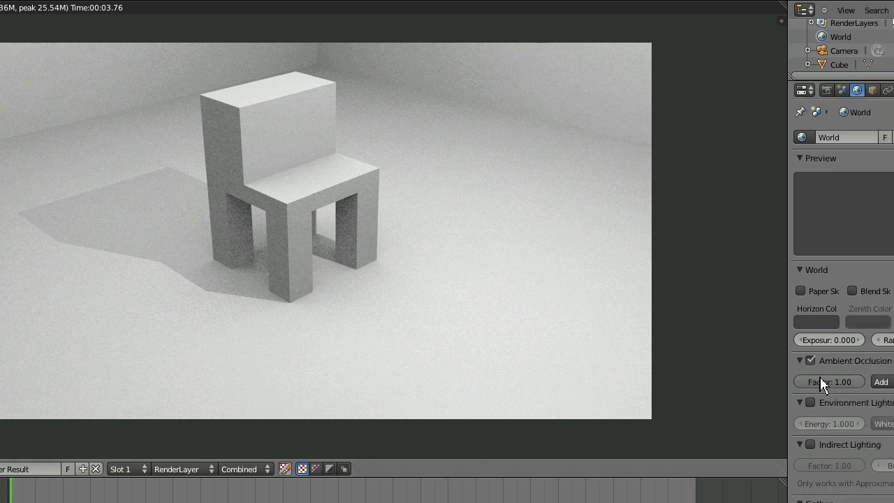
# Drag the Ambient Occlusion factor down to 0.36 and render the chair again with F12
pyautogui.click(870, 395)
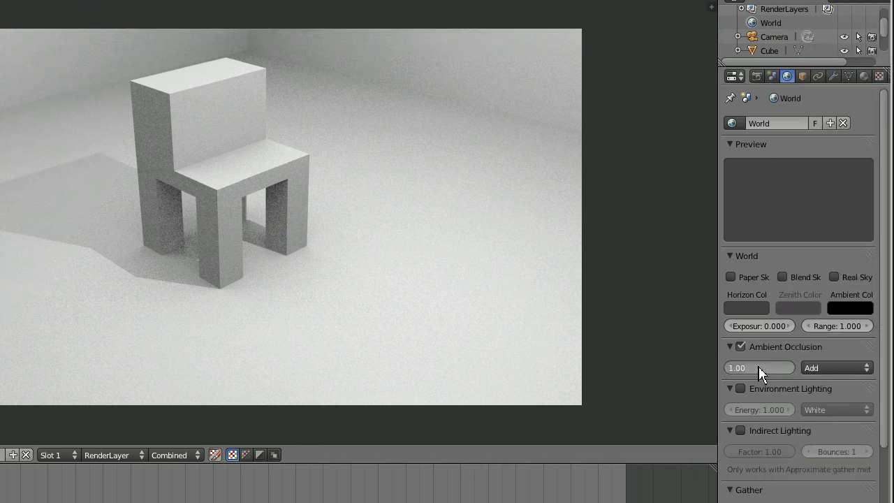
pyautogui.press('Return')
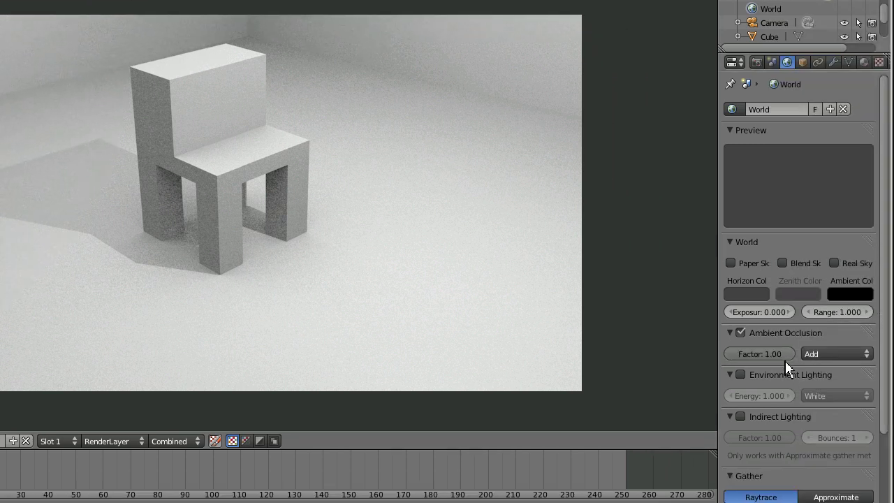
pyautogui.moveTo(782, 355); pyautogui.dragTo(738, 354)
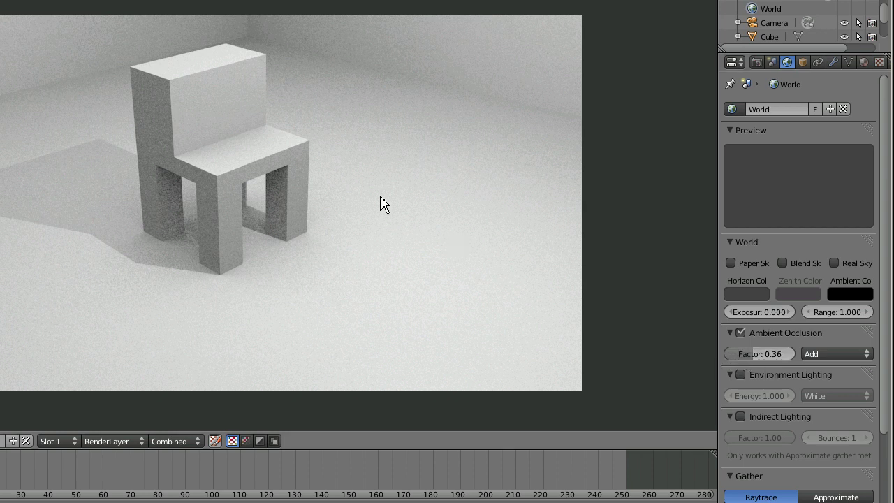
pyautogui.press('F12')
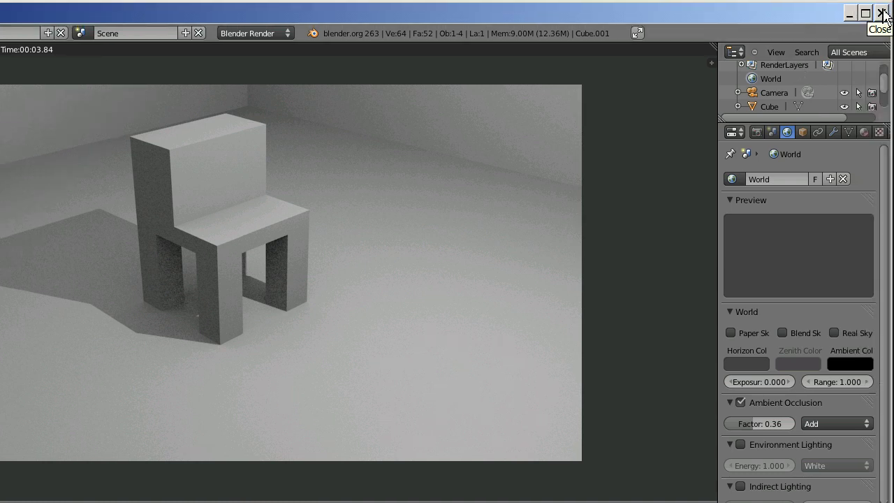
# Close Blender and bring up CamStudio's tray icon menu to stop the recording
pyautogui.click(882, 14)
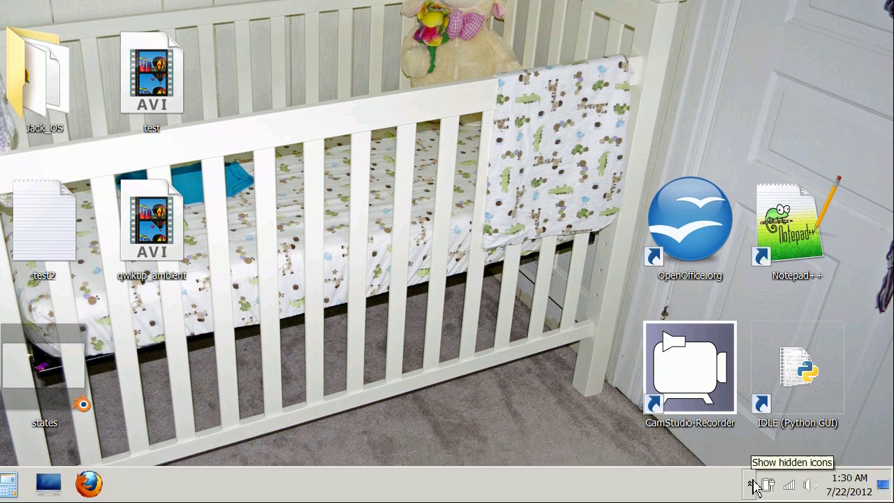
pyautogui.rightClick(754, 487)
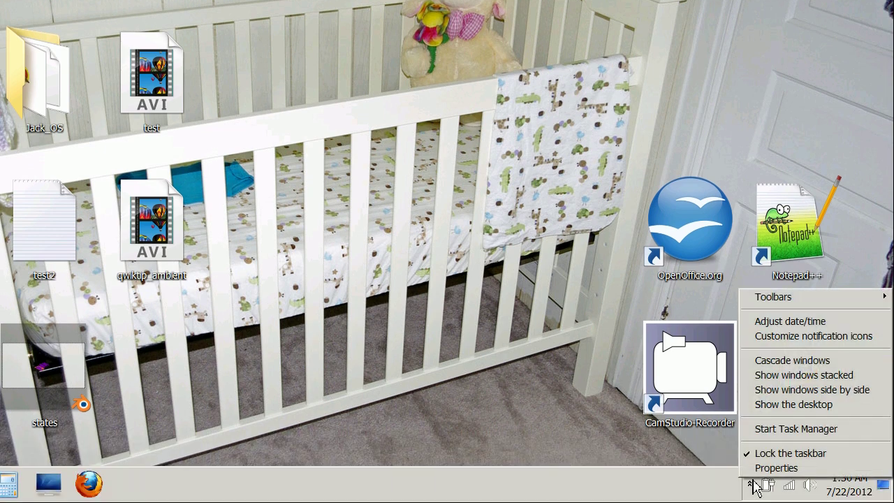
pyautogui.click(752, 485)
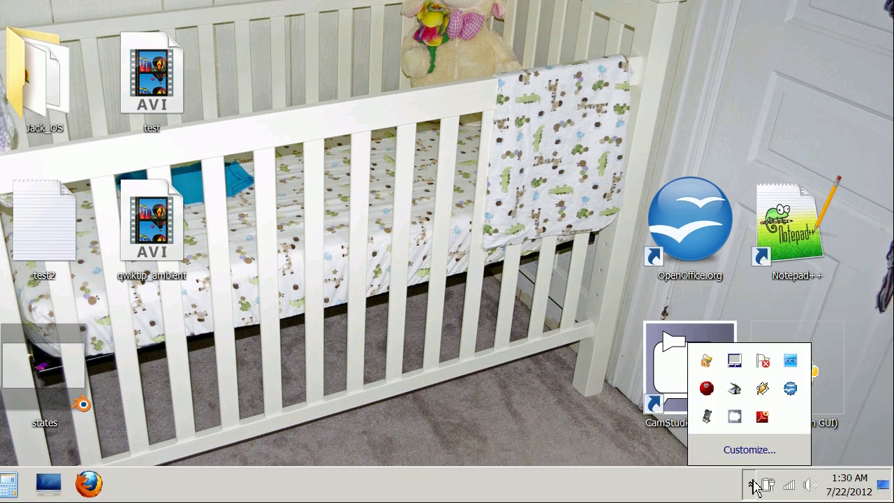
pyautogui.rightClick(737, 422)
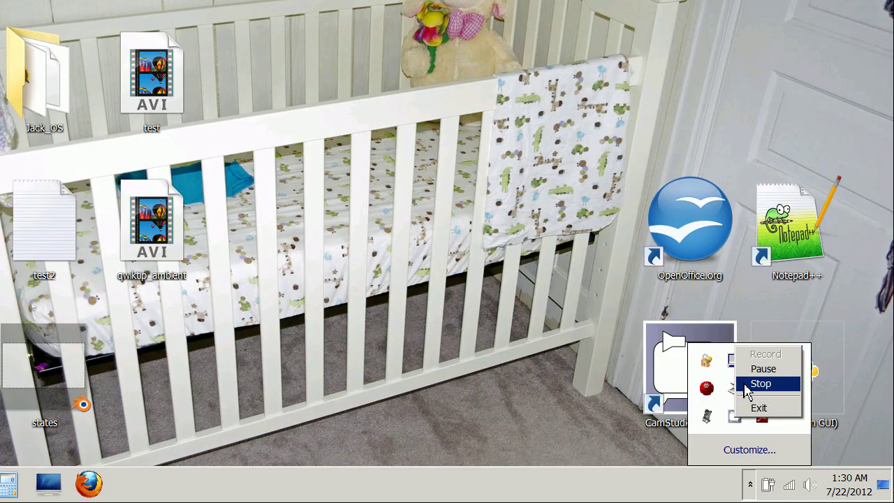